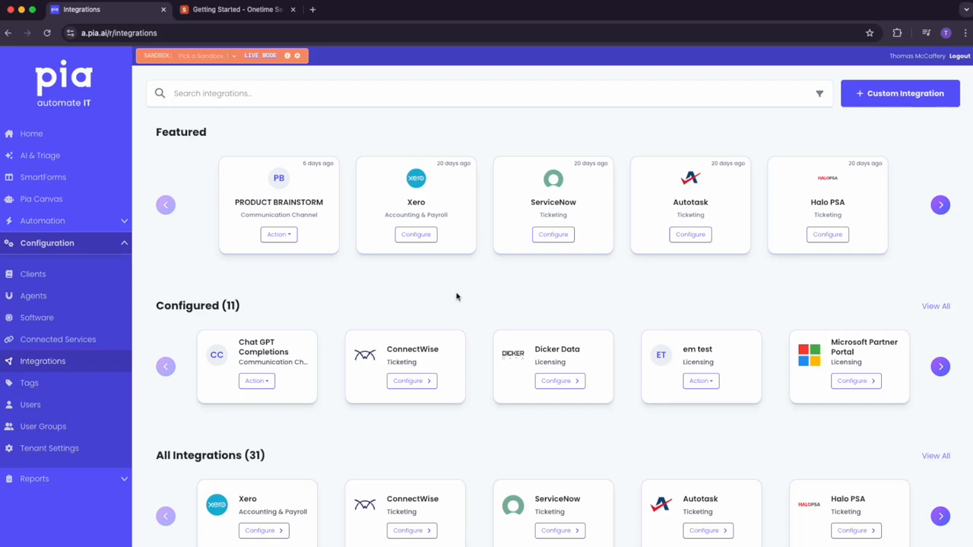
# Start a blank custom integration after checking the Onetime Secret REST API docs
pyautogui.click(906, 101)
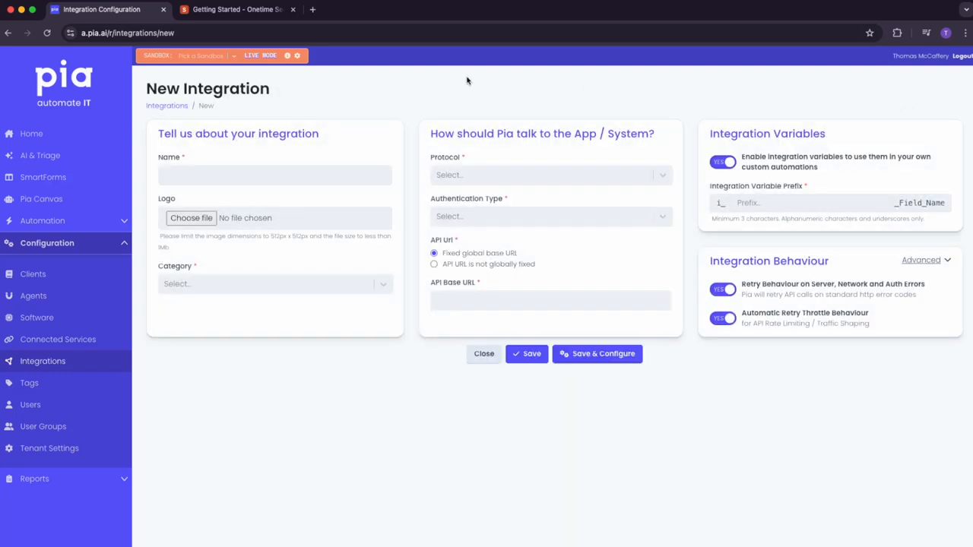
pyautogui.click(248, 10)
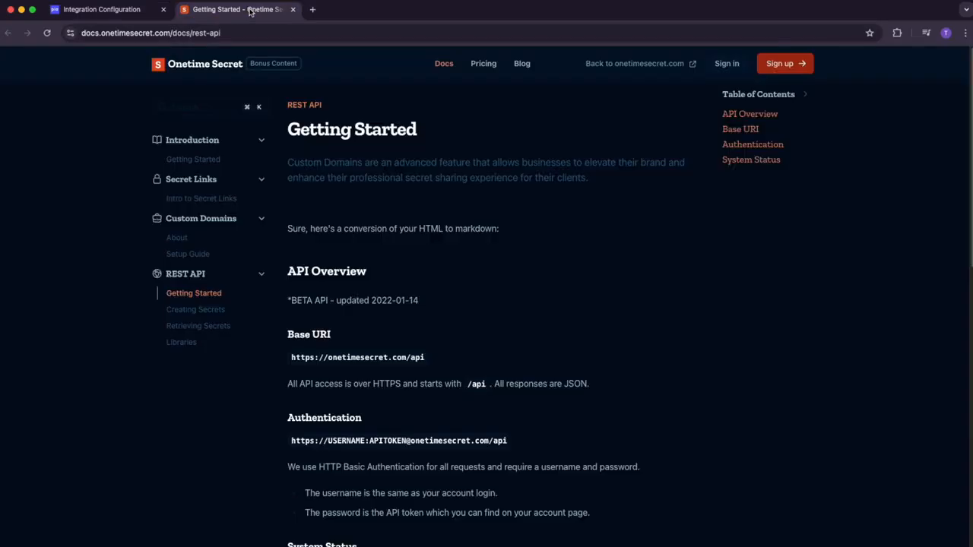
pyautogui.click(133, 13)
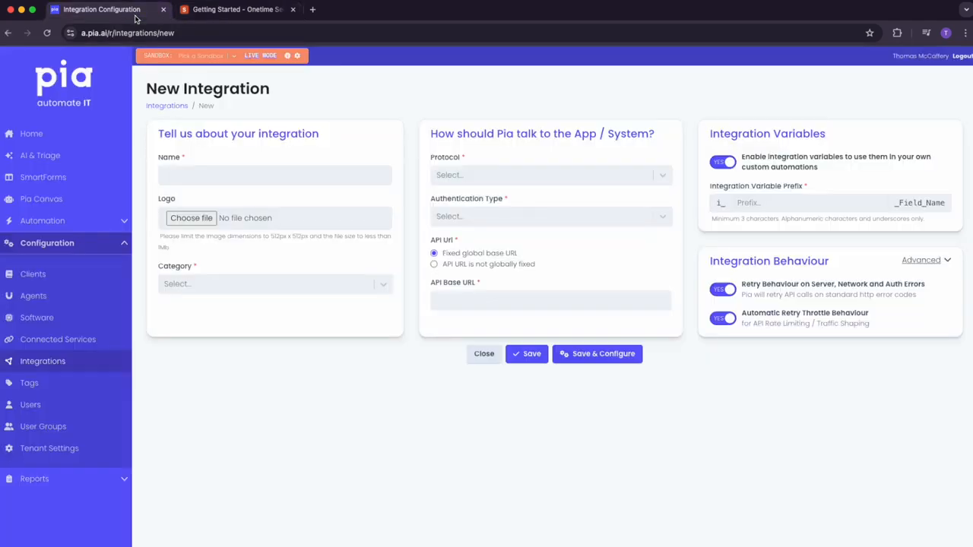
pyautogui.click(215, 171)
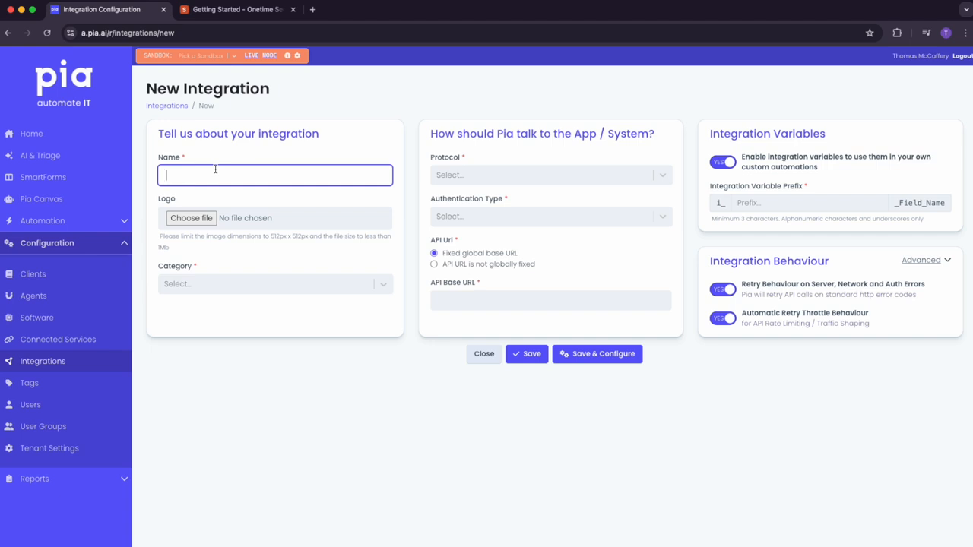
# Name the integration 'OTS - API' and upload OTS_Logo as its logo
pyautogui.write('OTS - API')
pyautogui.click(191, 218)
pyautogui.click(423, 192)
pyautogui.click(662, 396)
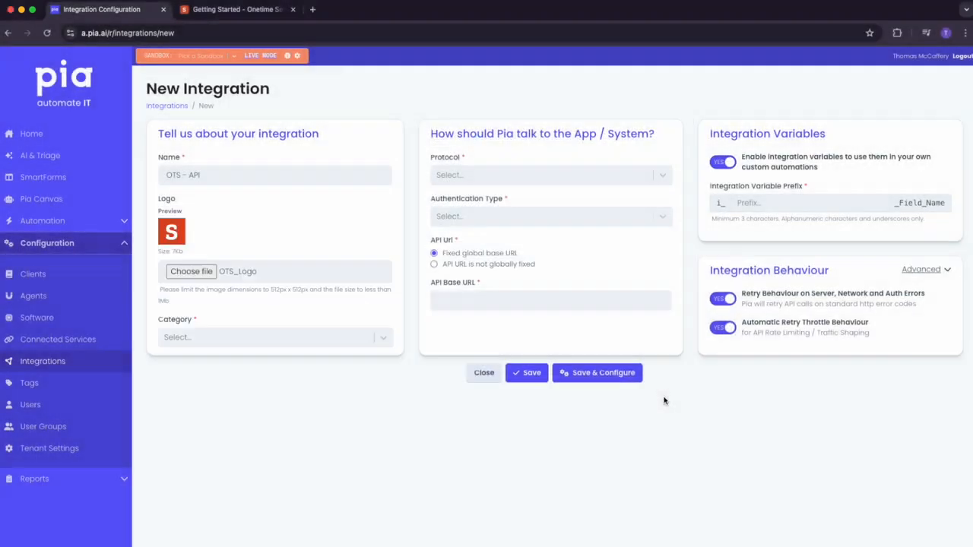
# Set the category to Communication Channel, then consult the Onetime Secret API docs
pyautogui.click(235, 337)
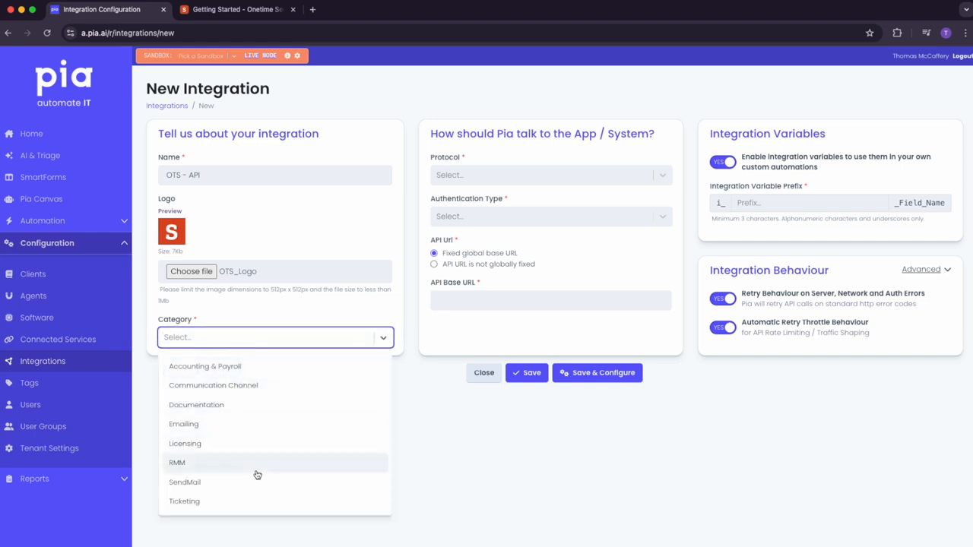
pyautogui.click(235, 389)
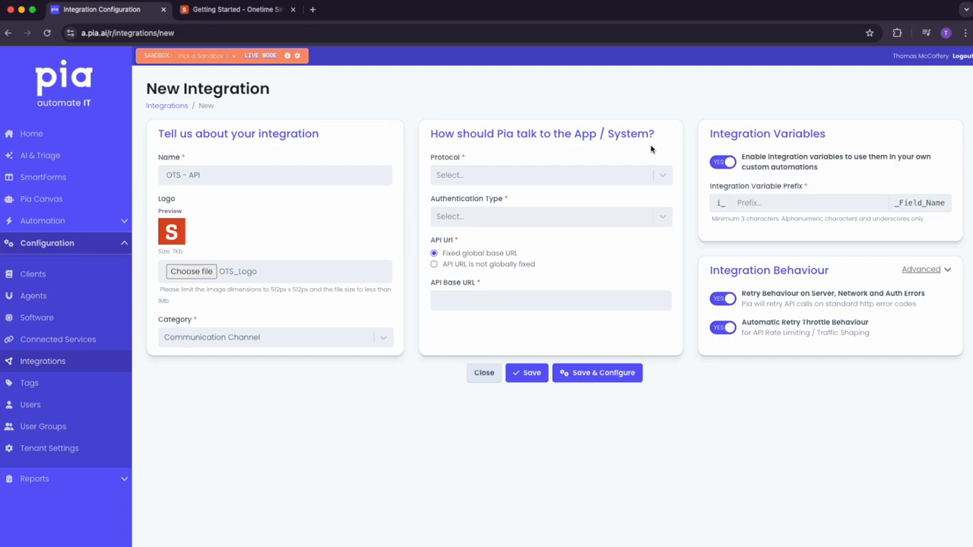
pyautogui.click(254, 14)
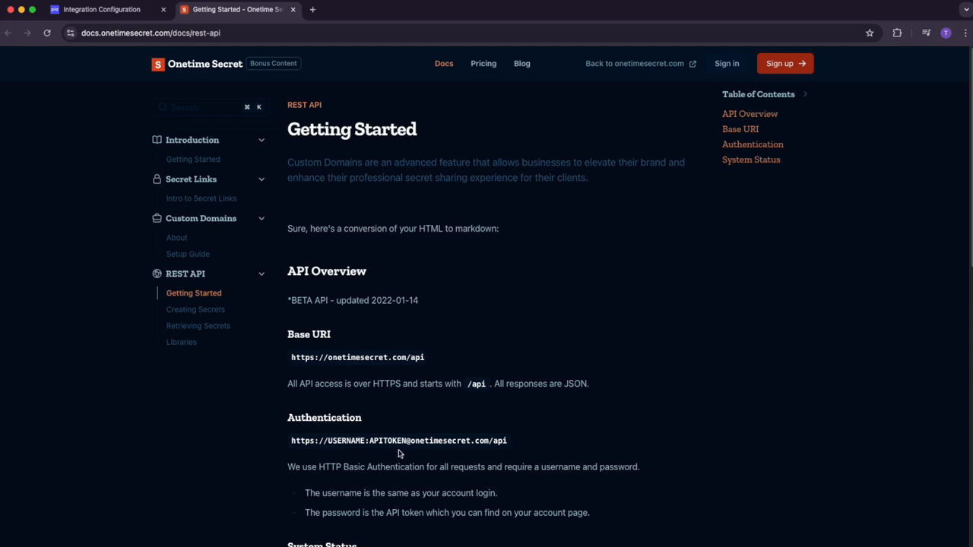
# Set Protocol to Rest API and Authentication Type to Basic Auth with username and password
pyautogui.click(125, 15)
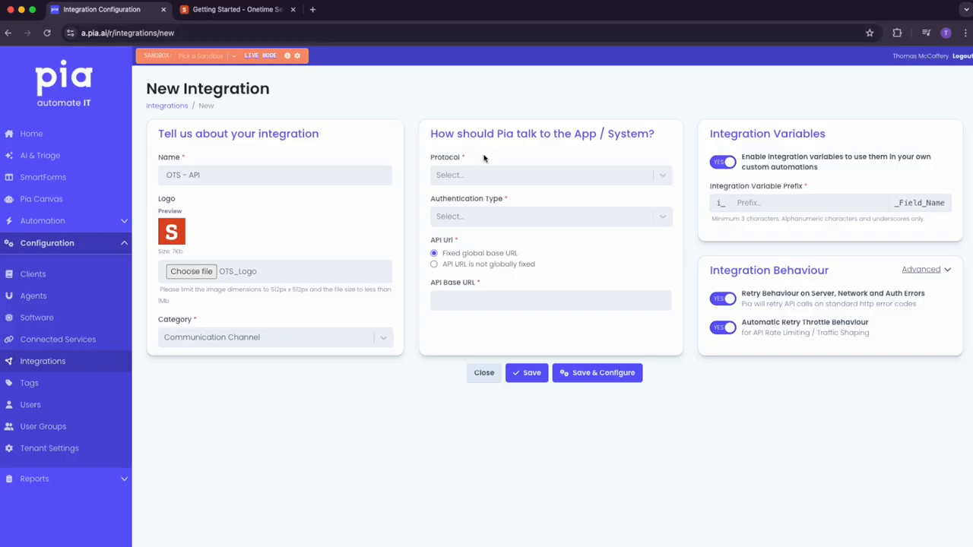
pyautogui.click(524, 176)
pyautogui.click(481, 206)
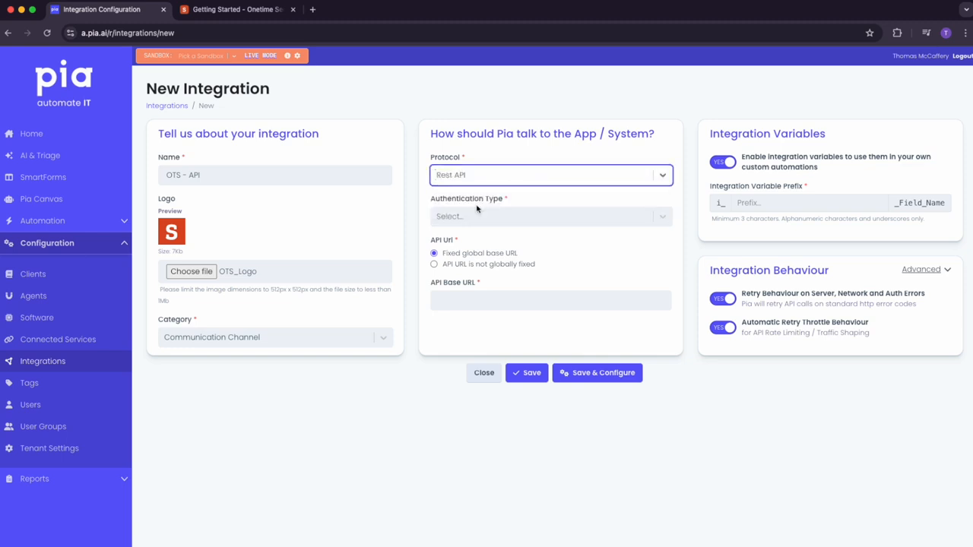
pyautogui.click(503, 219)
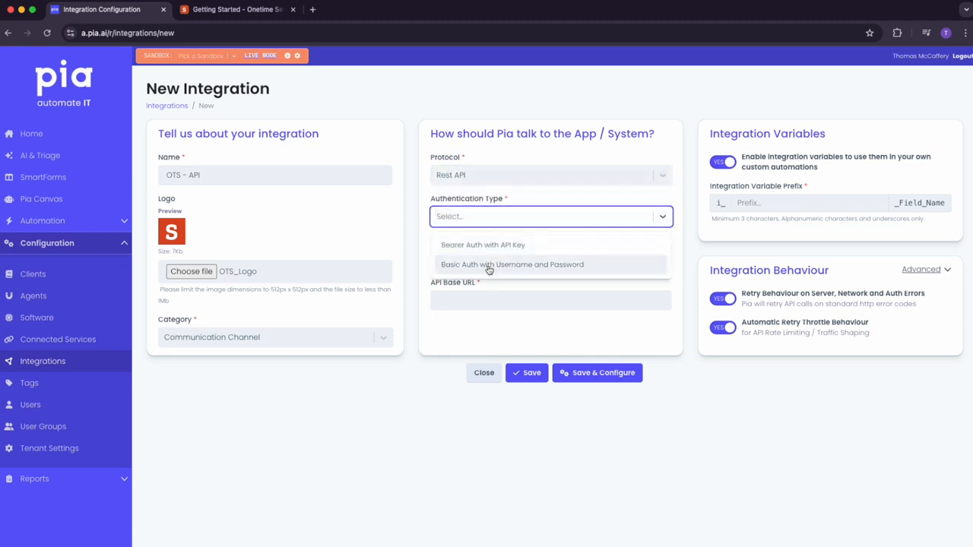
pyautogui.click(584, 267)
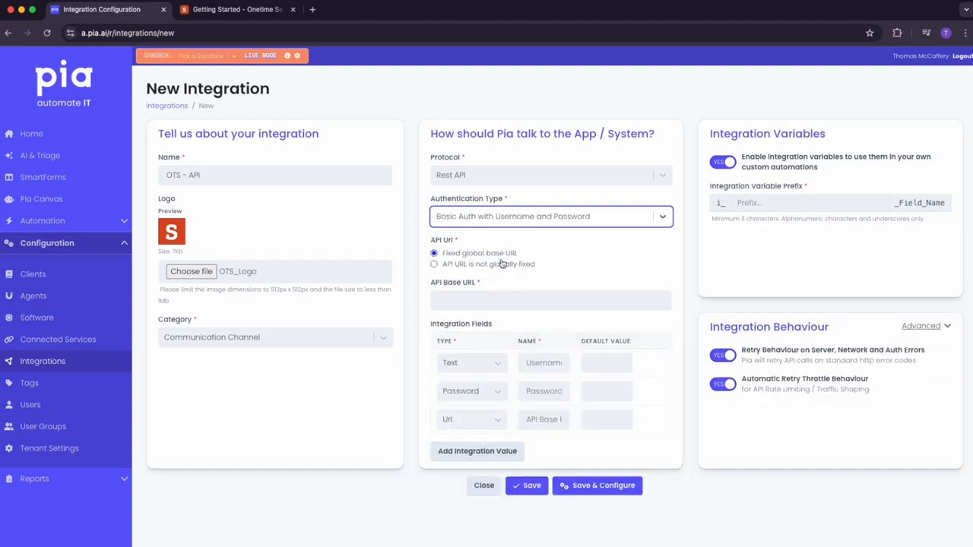
pyautogui.click(515, 300)
pyautogui.write('https://onetimesecret.com/api')
pyautogui.click(699, 307)
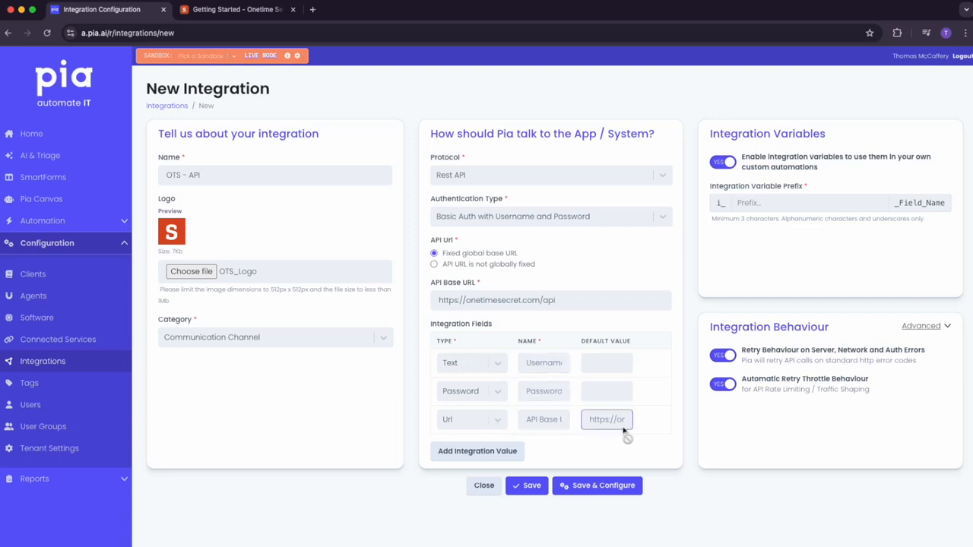
pyautogui.click(466, 452)
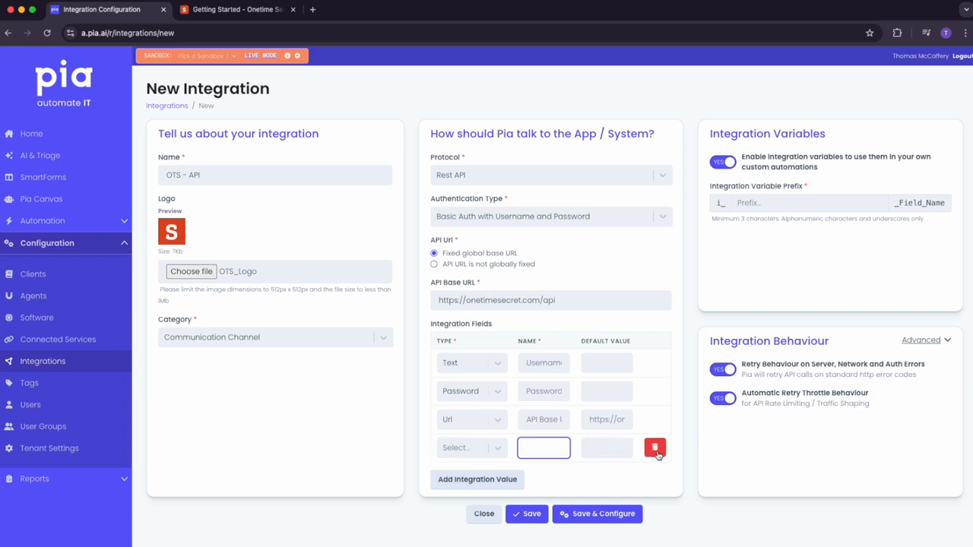
pyautogui.click(655, 449)
pyautogui.click(610, 454)
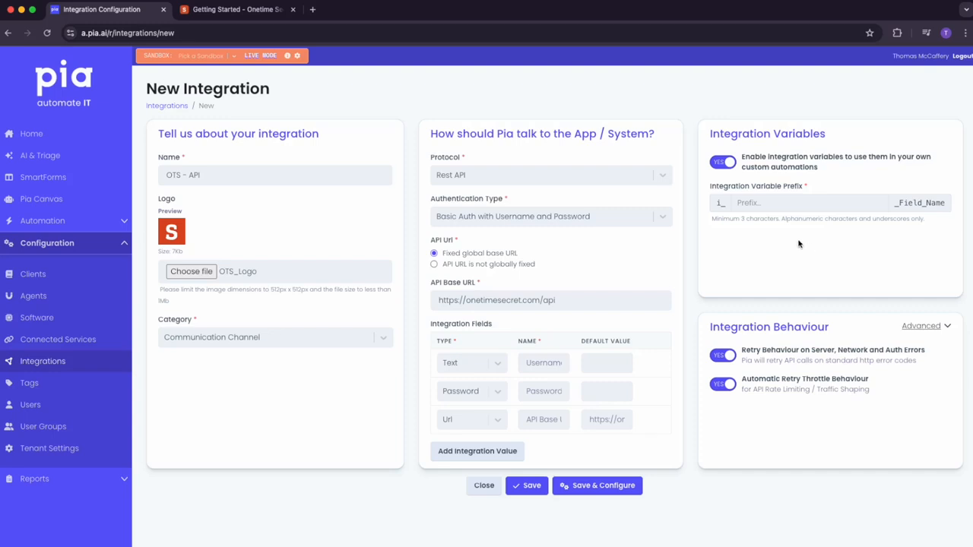
# Set the Integration Variable Prefix to 'ots'
pyautogui.click(784, 205)
pyautogui.write('ots')
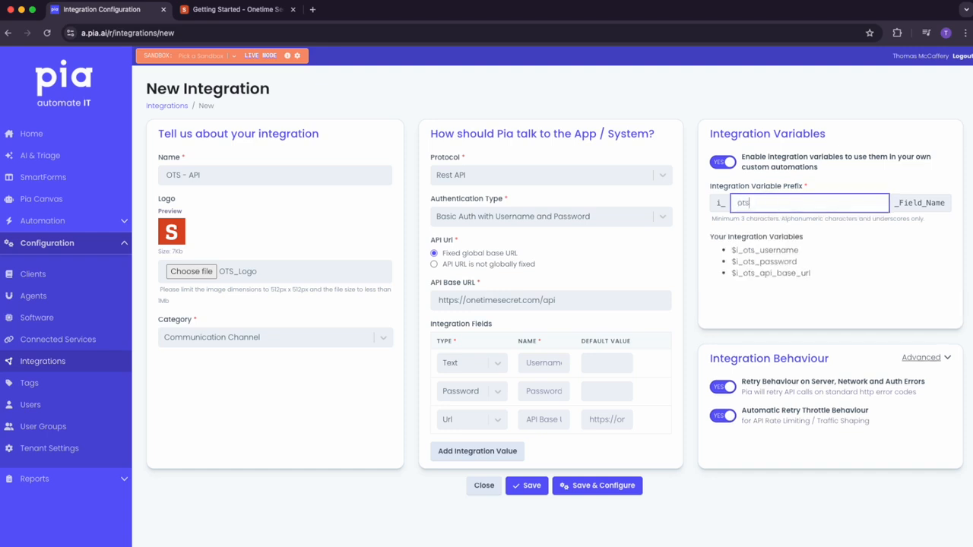
pyautogui.click(808, 251)
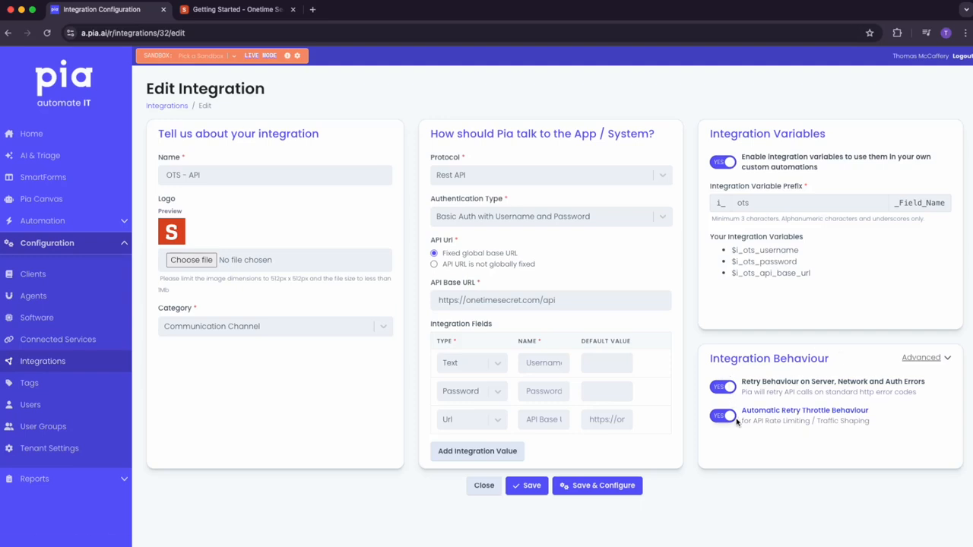
# Glance at the Advanced behaviour settings, then Save & Configure the OTS - API integration
pyautogui.click(922, 358)
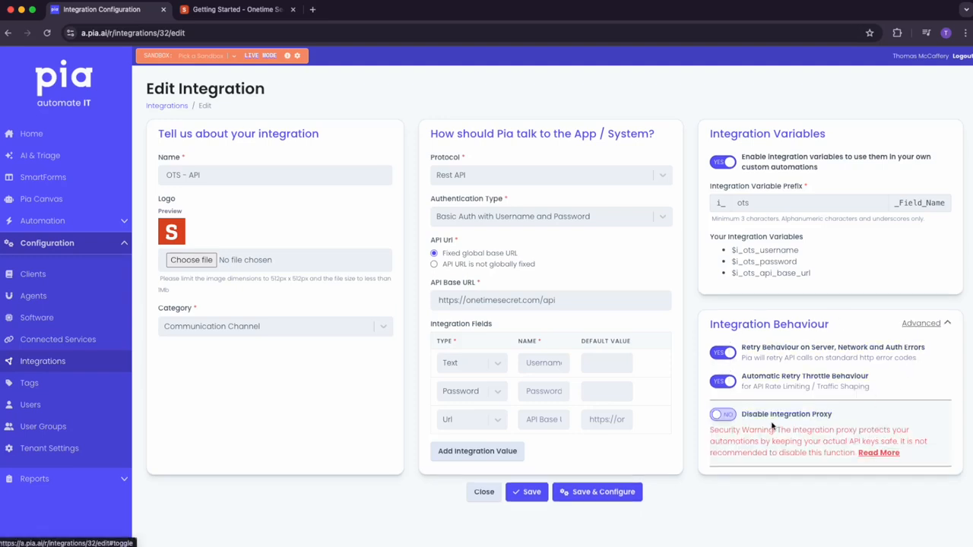
pyautogui.click(923, 324)
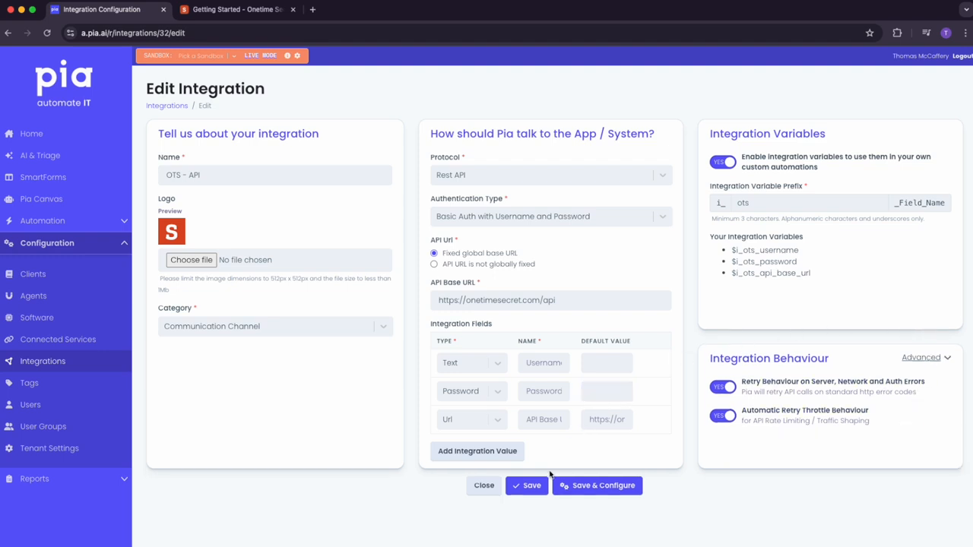
pyautogui.click(618, 490)
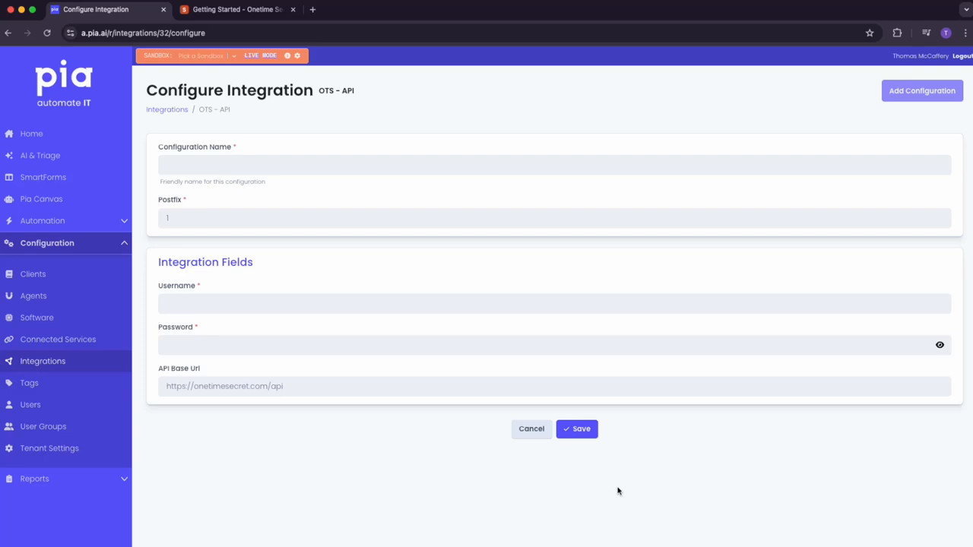
# Name the credentials configuration 'OTS - TM'
pyautogui.click(238, 168)
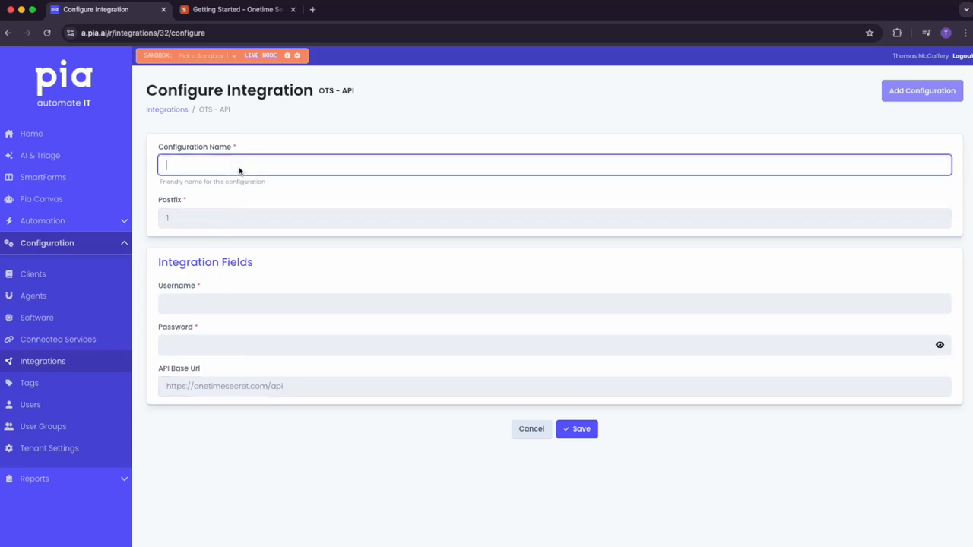
pyautogui.write('OTS - TM')
pyautogui.click(212, 225)
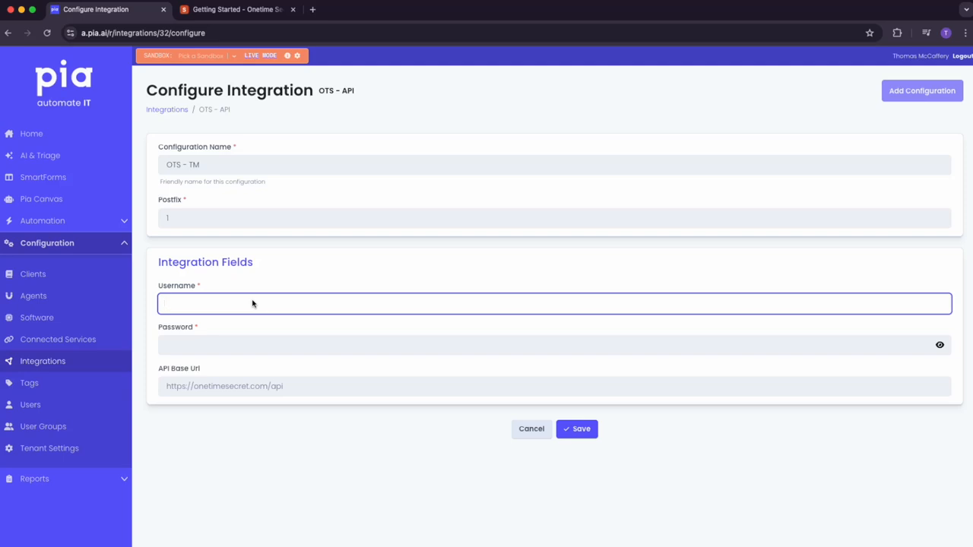
# Enter the account e-mail as username, paste the API token as password, and save
pyautogui.press('super+Tab')
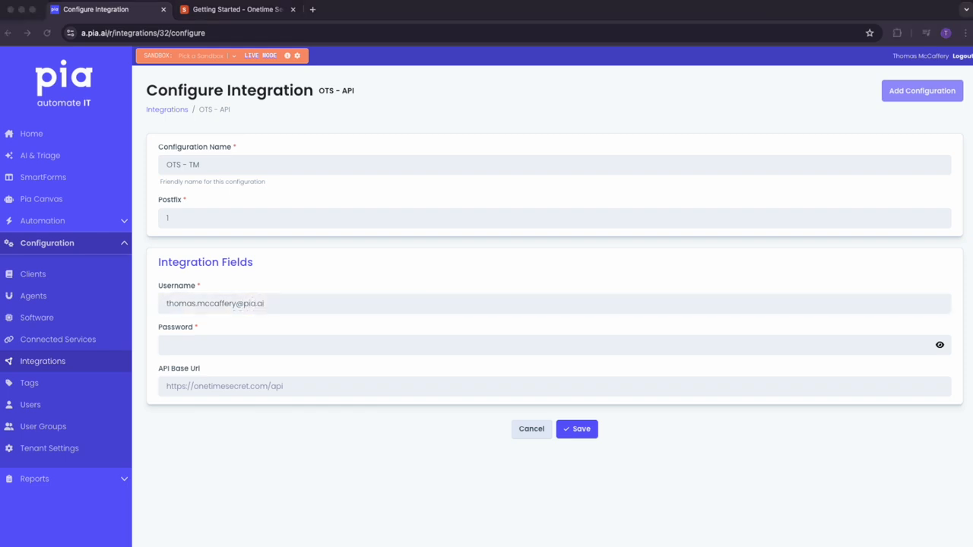
pyautogui.press('super+Tab')
pyautogui.click(804, 350)
pyautogui.press('super+v')
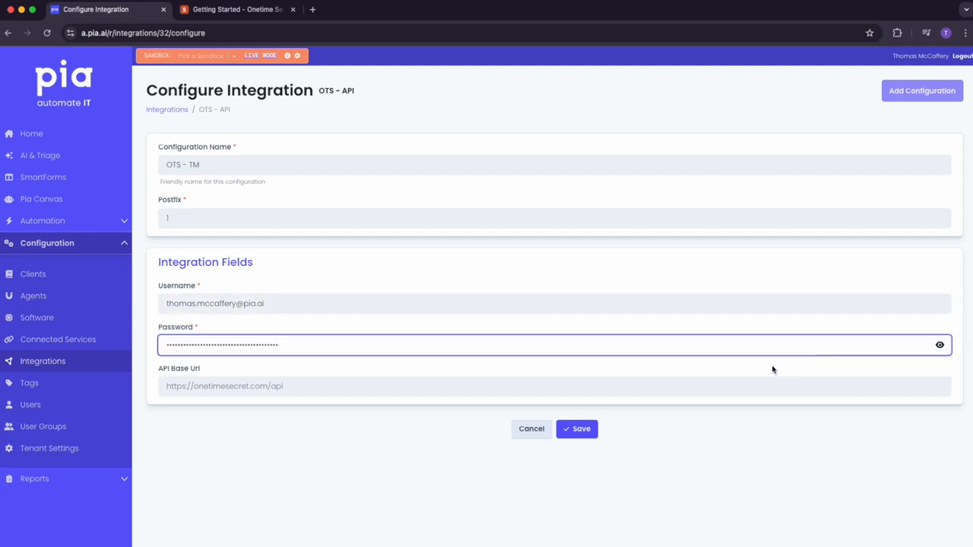
pyautogui.click(585, 434)
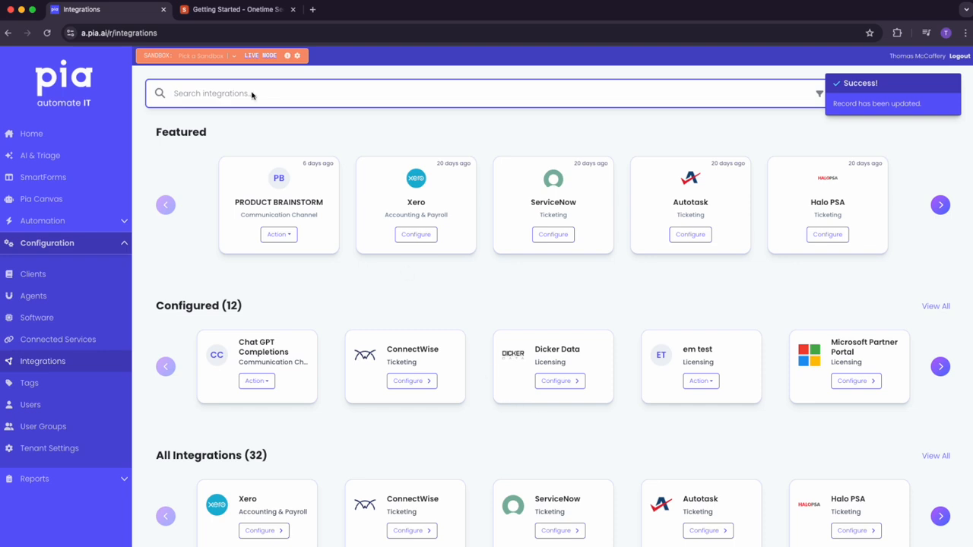
# Search 'OTS', edit the OTS - API integration, and reopen its configuration page
pyautogui.write('OTS')
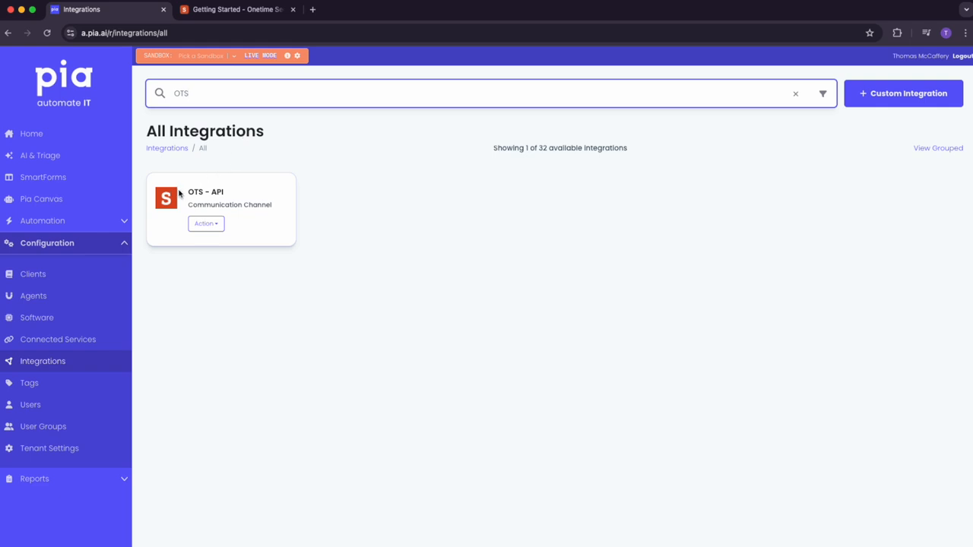
pyautogui.click(211, 231)
pyautogui.click(218, 259)
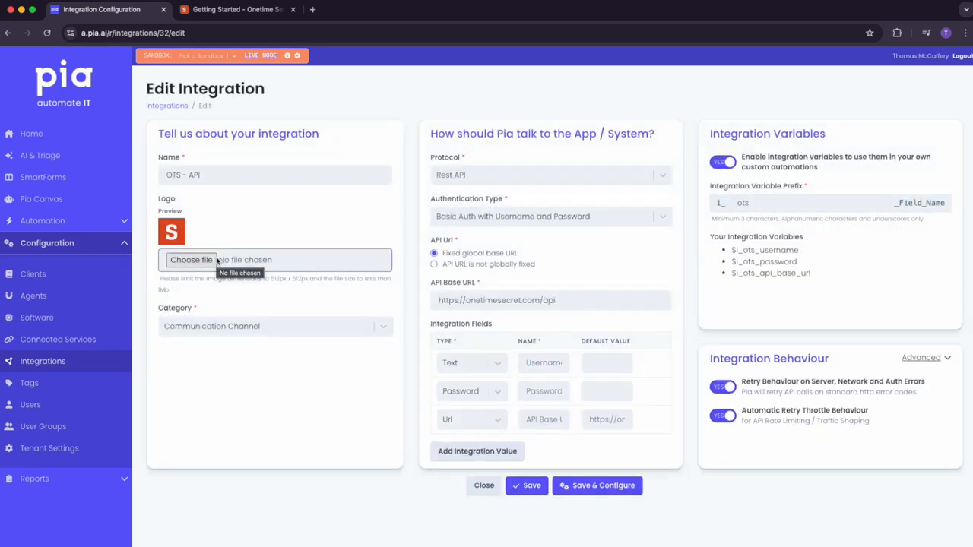
pyautogui.click(612, 485)
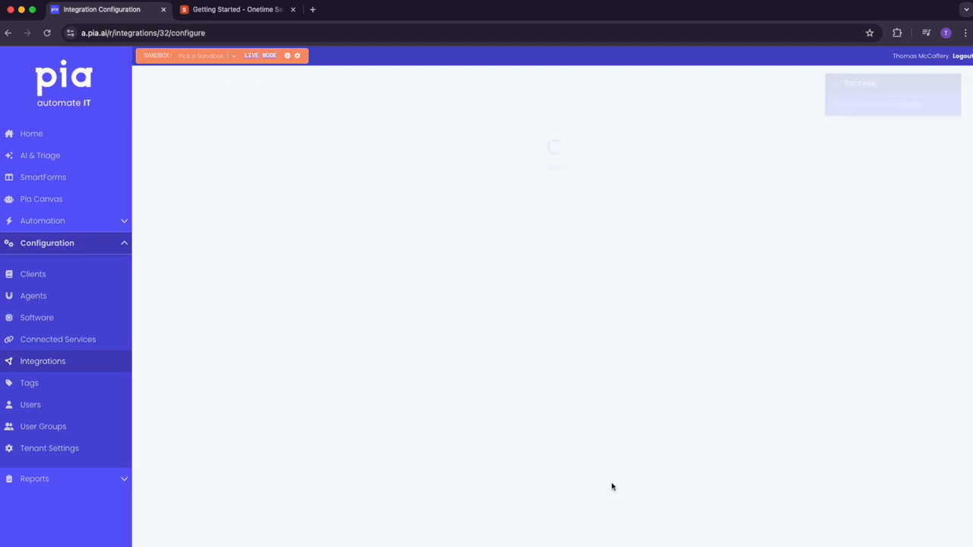